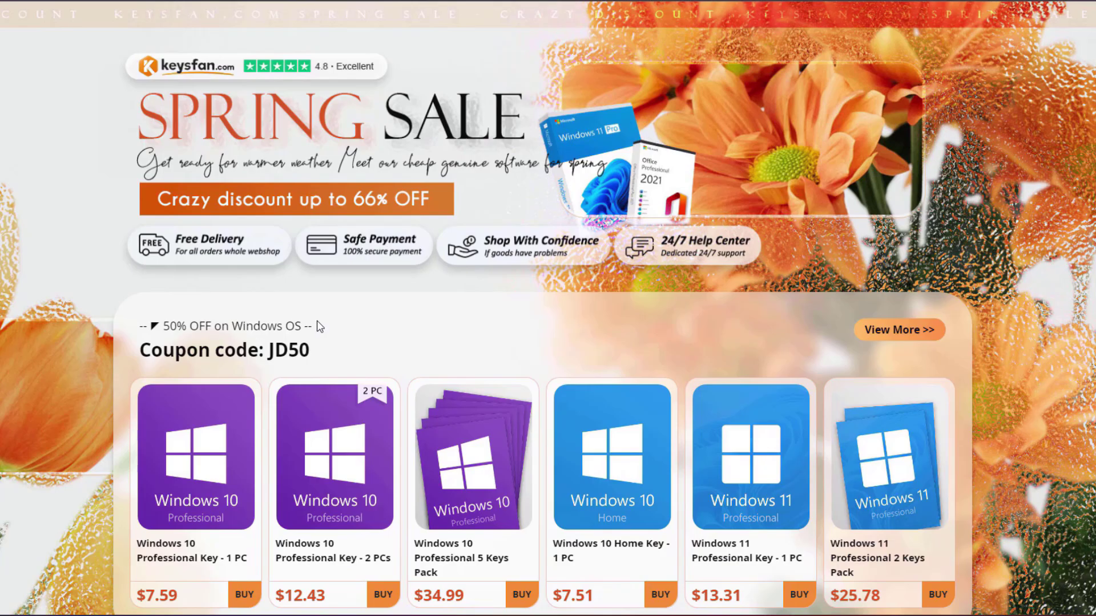
- Scroll the keysfan.com Spring Sale page to the JD50 coupon for 50% off Windows OS
{"action": "scroll", "coordinate": [319, 327], "scroll_direction": "down", "scroll_amount": 2}
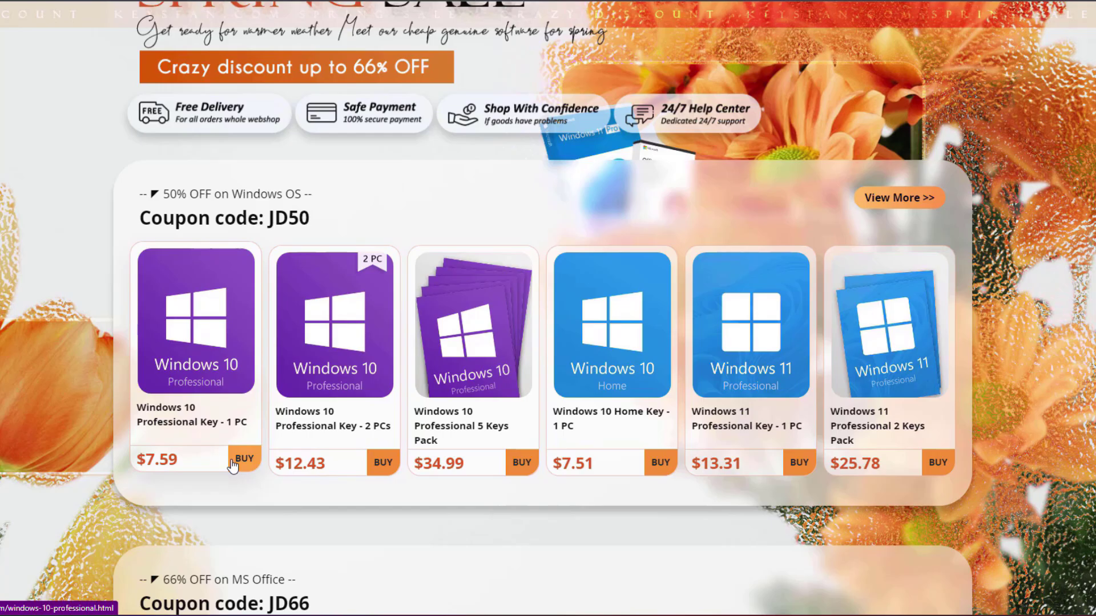
{"action": "scroll", "coordinate": [641, 332], "scroll_direction": "up", "scroll_amount": 2}
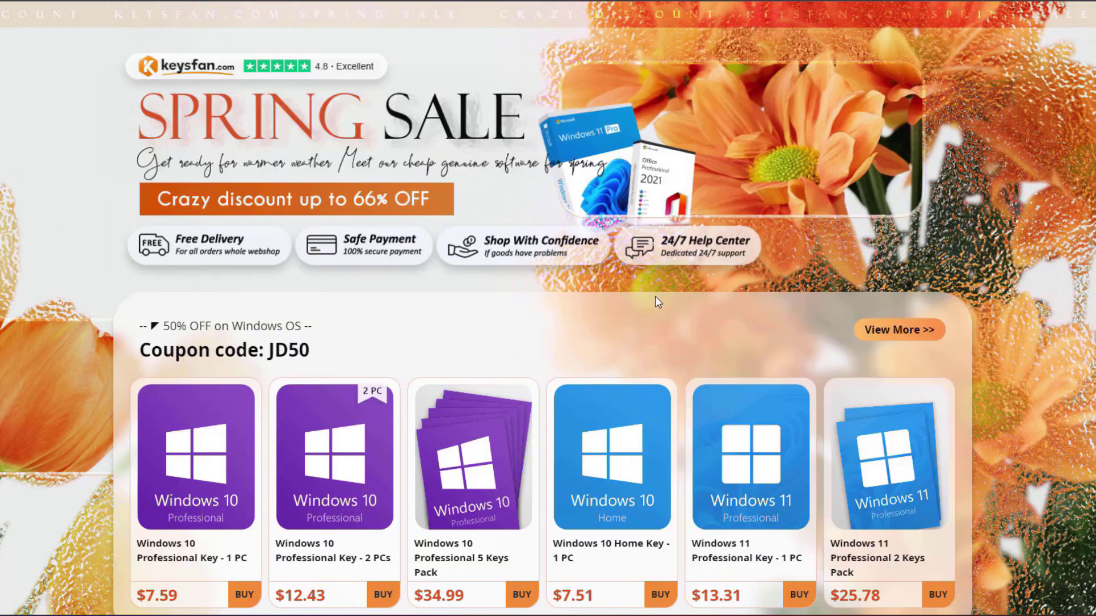
{"action": "scroll", "coordinate": [647, 308], "scroll_direction": "down", "scroll_amount": 3}
- Select the JD50 coupon and add Windows 10 Professional Key - 1 PC to the cart
{"action": "double_click", "coordinate": [287, 152]}
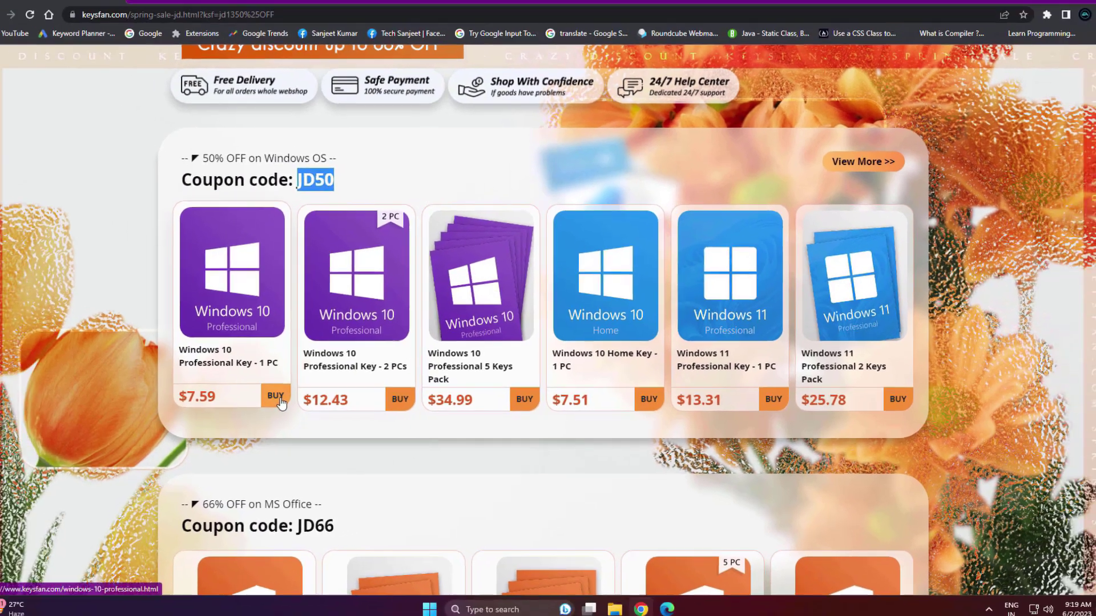
{"action": "left_click", "coordinate": [245, 396]}
{"action": "left_click", "coordinate": [716, 454]}
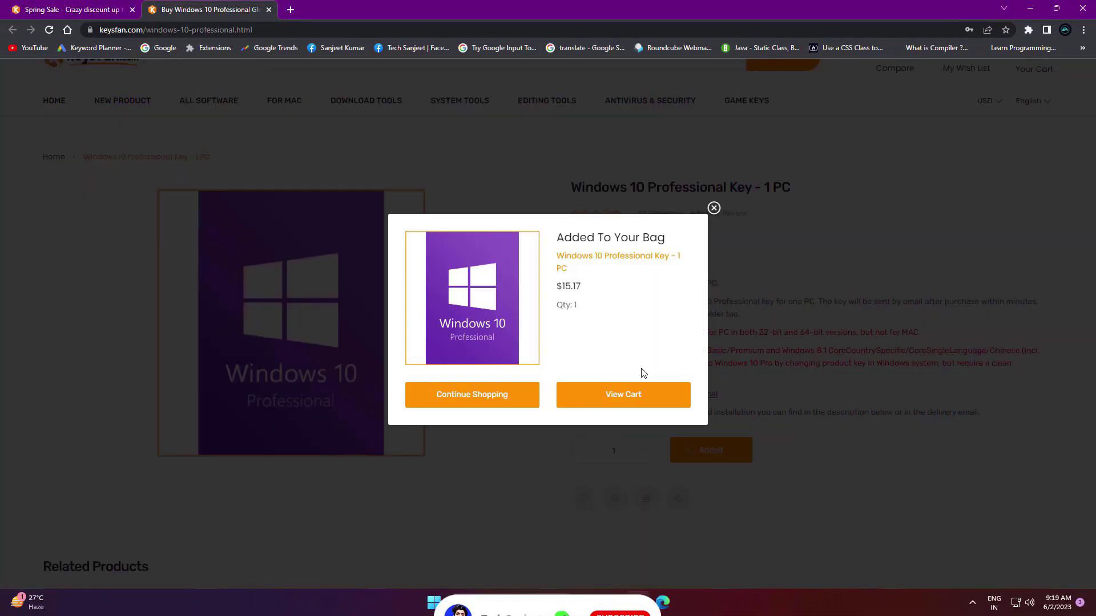
{"action": "left_click", "coordinate": [636, 400]}
- Apply discount code JD50, proceed to checkout, and choose Credit Card payment
{"action": "left_click", "coordinate": [865, 402]}
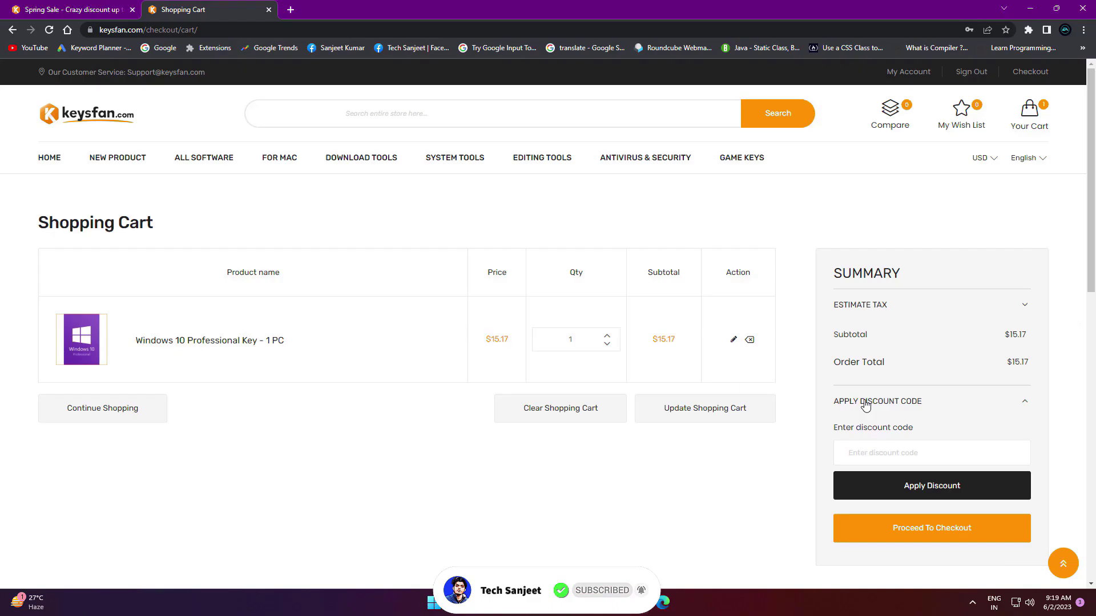
{"action": "left_click", "coordinate": [873, 453]}
{"action": "left_click", "coordinate": [903, 484]}
{"action": "left_click", "coordinate": [890, 485]}
{"action": "left_click", "coordinate": [889, 483]}
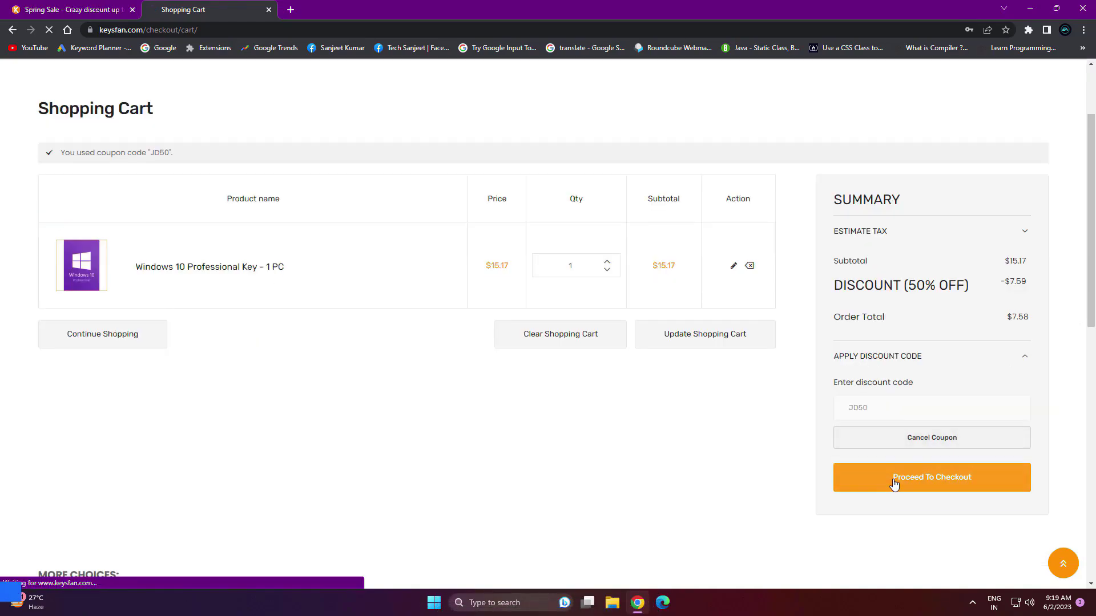
{"action": "left_click", "coordinate": [158, 457]}
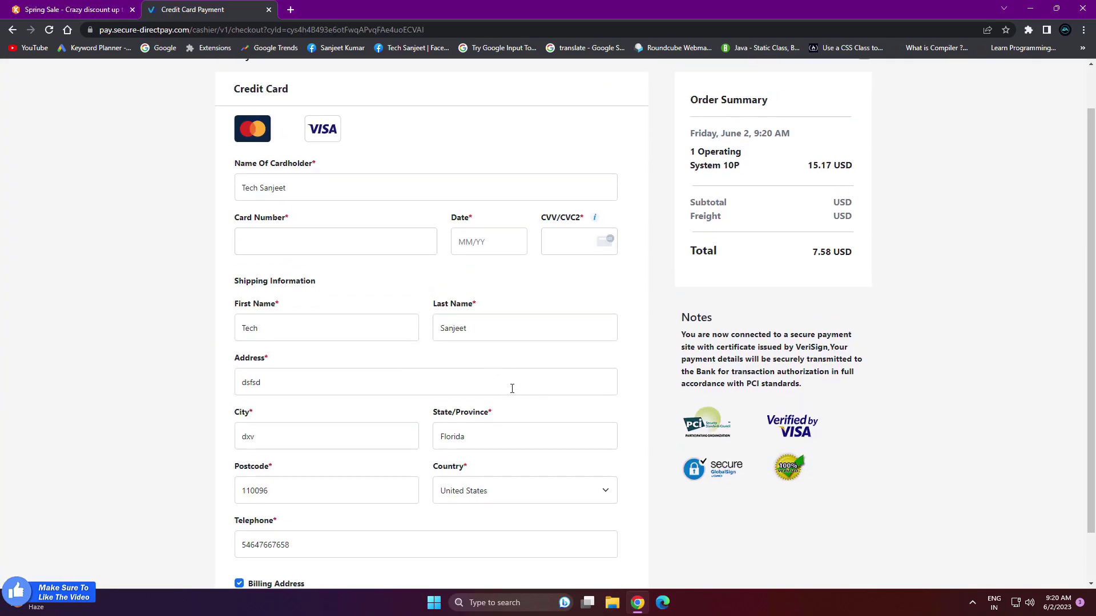
{"action": "scroll", "coordinate": [670, 434], "scroll_direction": "up", "scroll_amount": 2}
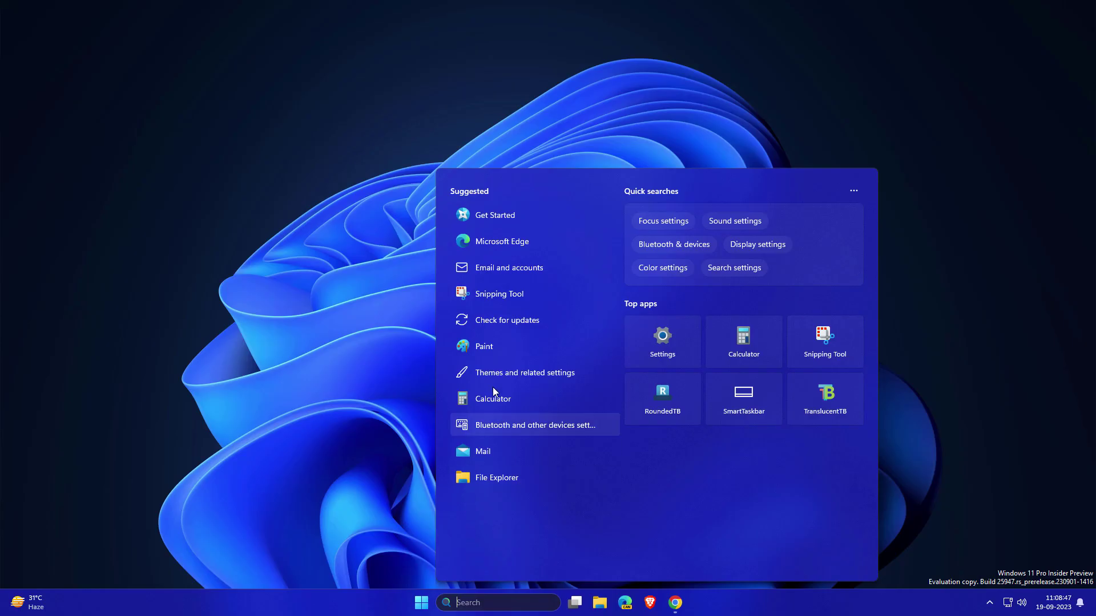
- Launch Paint from Windows Search, getting a blank 1152 × 648px canvas
{"action": "left_click", "coordinate": [505, 342]}
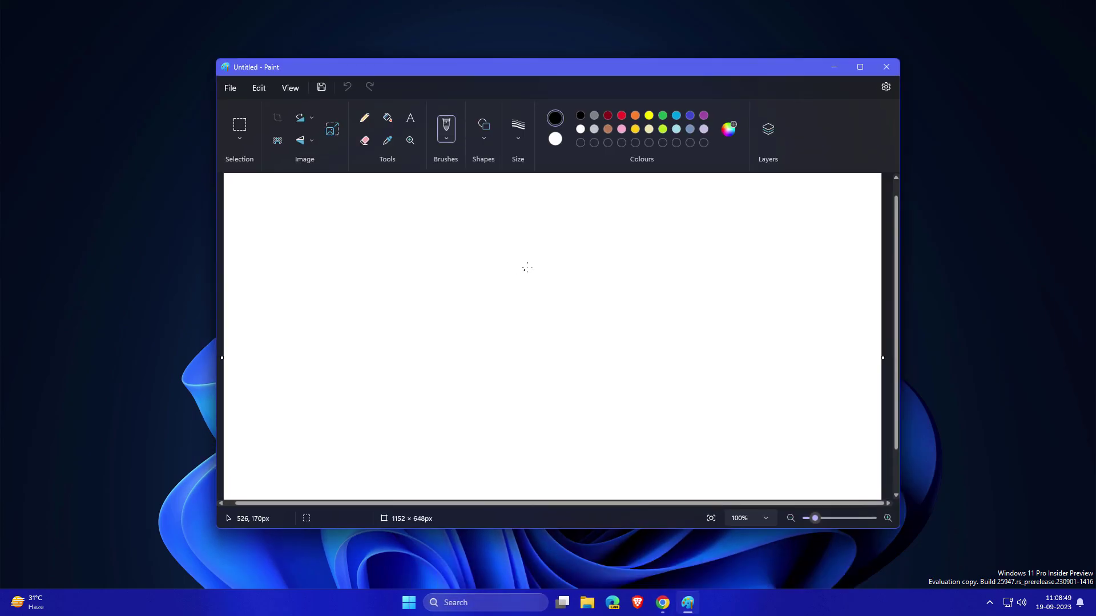
{"action": "scroll", "coordinate": [540, 303], "scroll_direction": "down", "scroll_amount": 4}
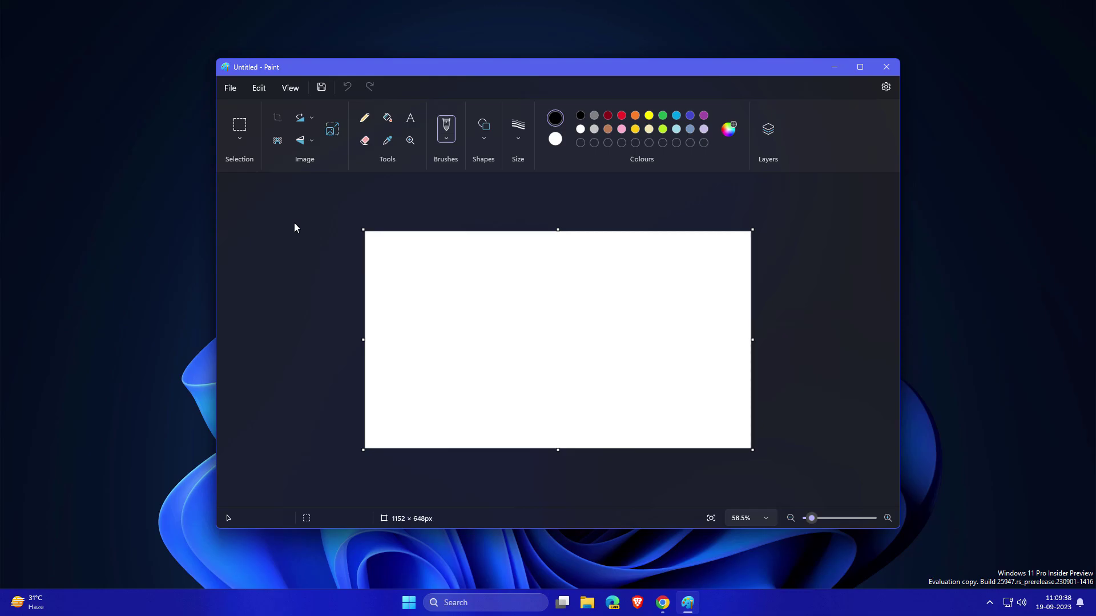
- Open the max-bender-XlVDN9cxOVc-unsplash photo from Downloads and zoom out to fit
{"action": "left_click", "coordinate": [230, 87]}
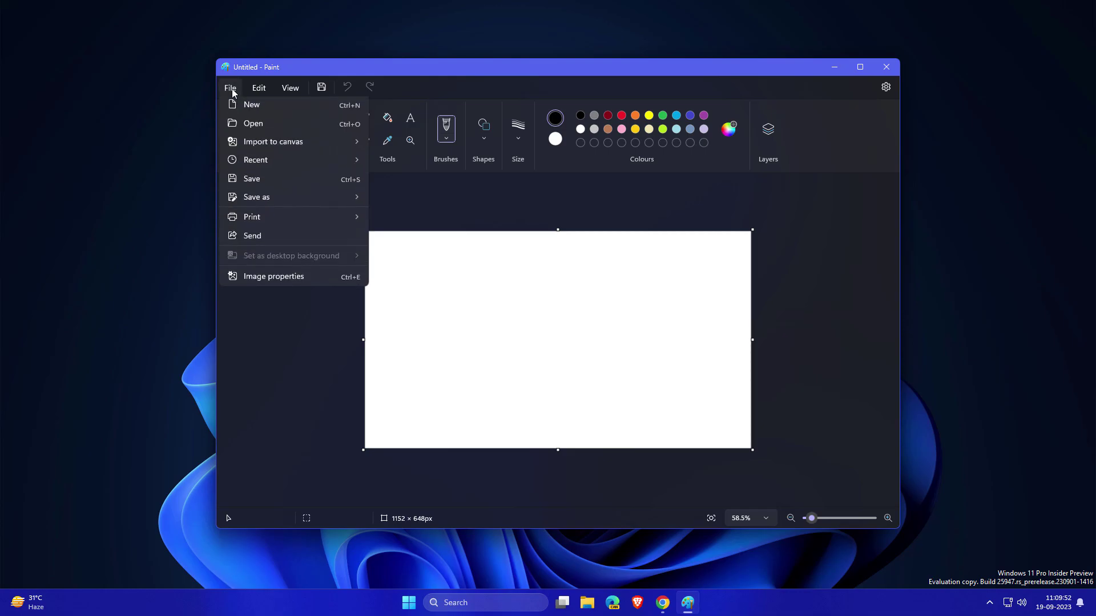
{"action": "left_click", "coordinate": [255, 127]}
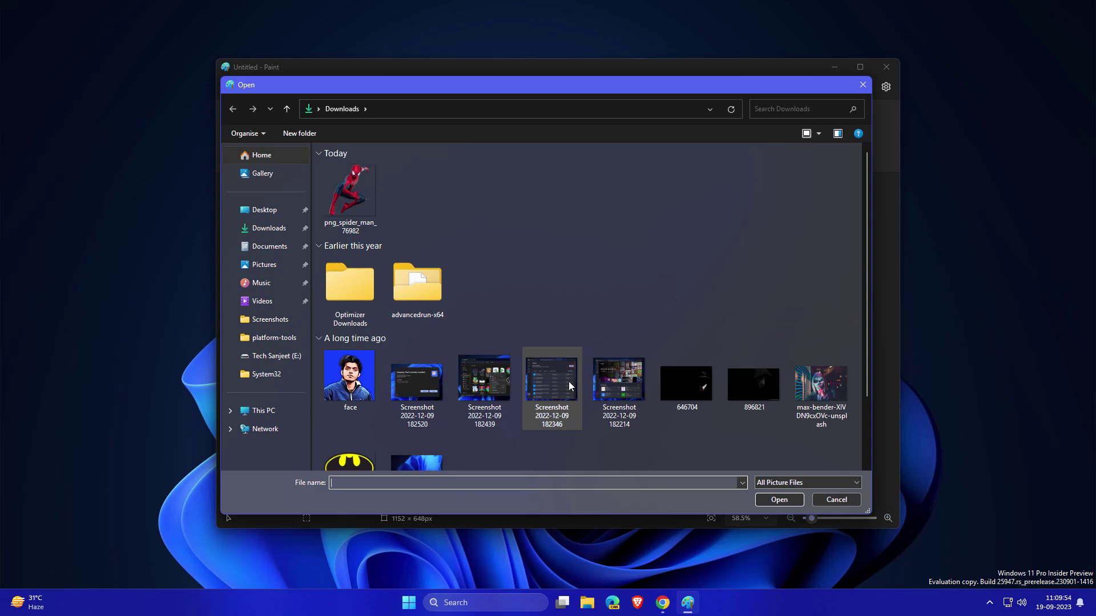
{"action": "double_click", "coordinate": [805, 343]}
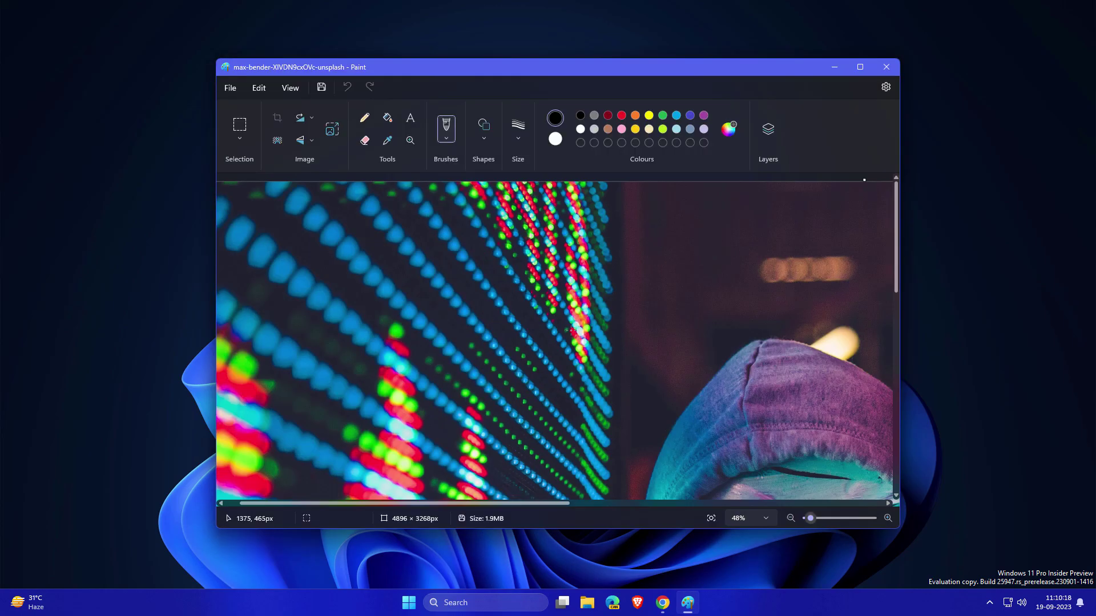
{"action": "scroll", "coordinate": [558, 322], "scroll_direction": "down", "scroll_amount": 5}
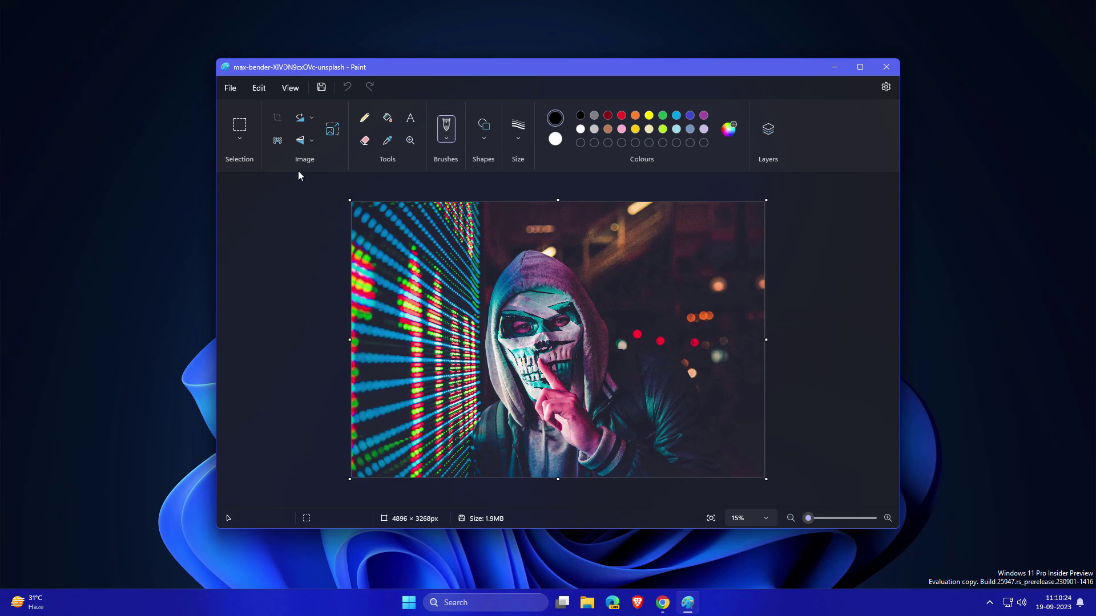
- Remove the photo's background and drag the left canvas edge, leaving a 5101 × 3268px canvas
{"action": "left_click", "coordinate": [277, 142]}
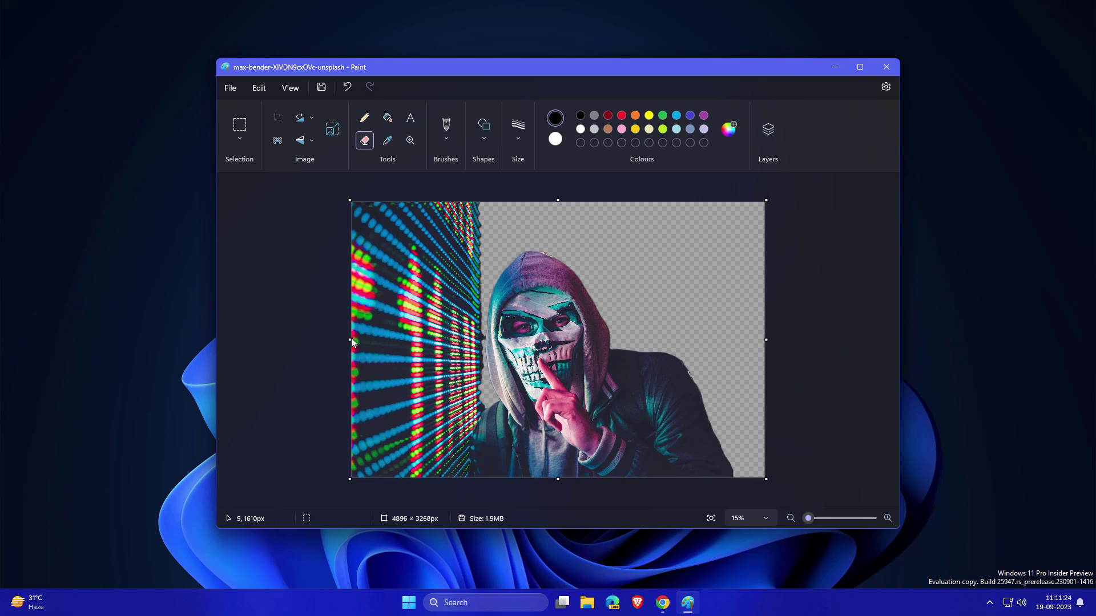
{"action": "left_click_drag", "start_coordinate": [351, 343], "coordinate": [269, 346]}
{"action": "left_click_drag", "start_coordinate": [268, 346], "coordinate": [266, 346]}
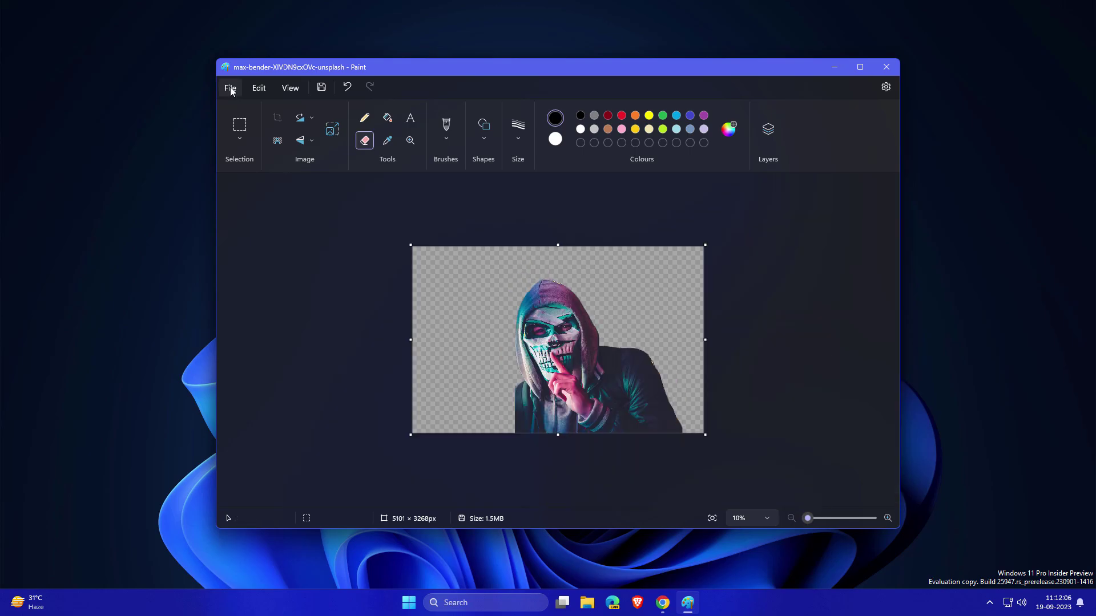
- Save the cutout as PNG picture max-bender-XlVDN9cxOVc-unsplash.png in Downloads
{"action": "left_click", "coordinate": [230, 89]}
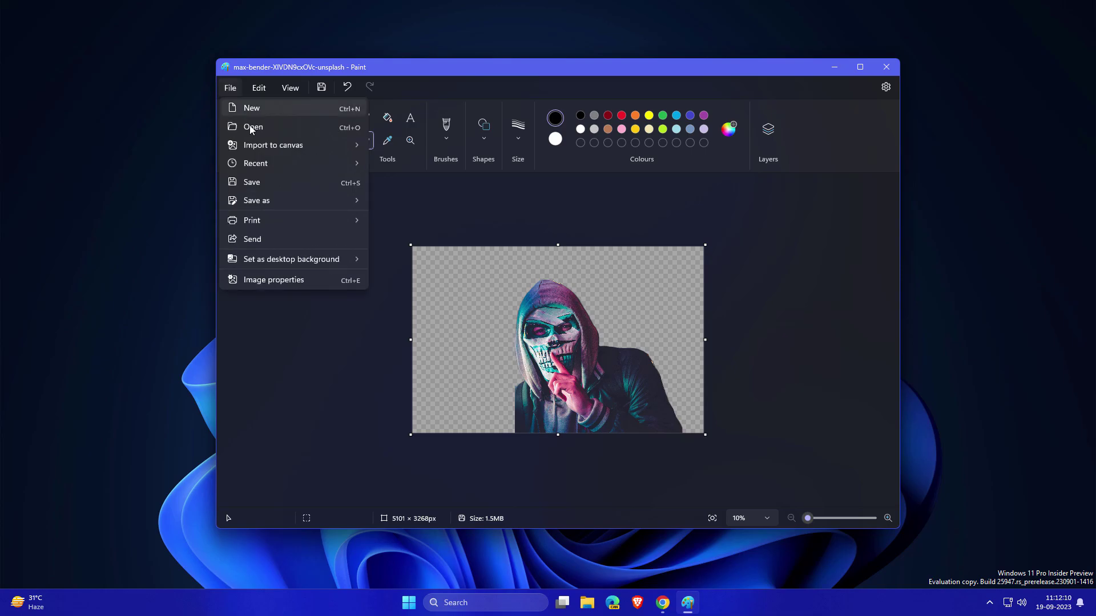
{"action": "mouse_move", "coordinate": [336, 202]}
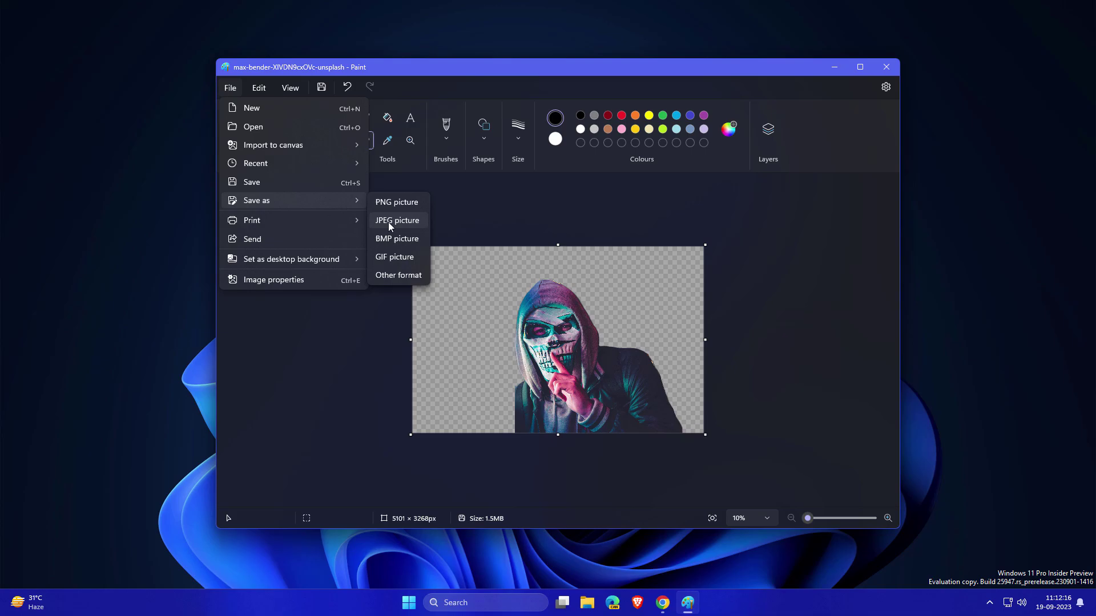
{"action": "left_click", "coordinate": [391, 203]}
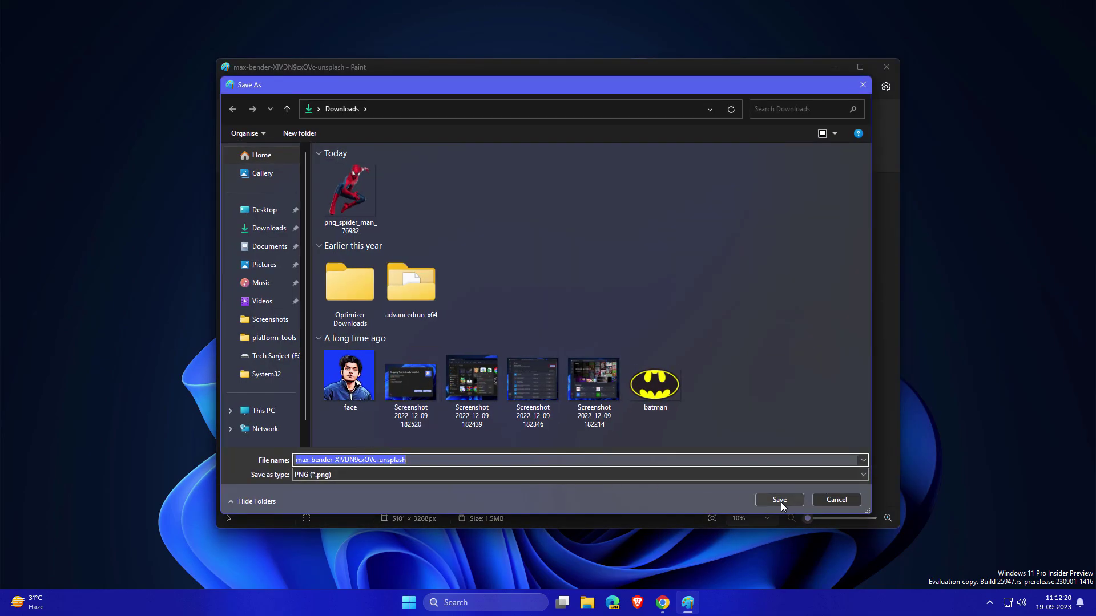
{"action": "left_click", "coordinate": [780, 500]}
{"action": "left_click", "coordinate": [587, 603]}
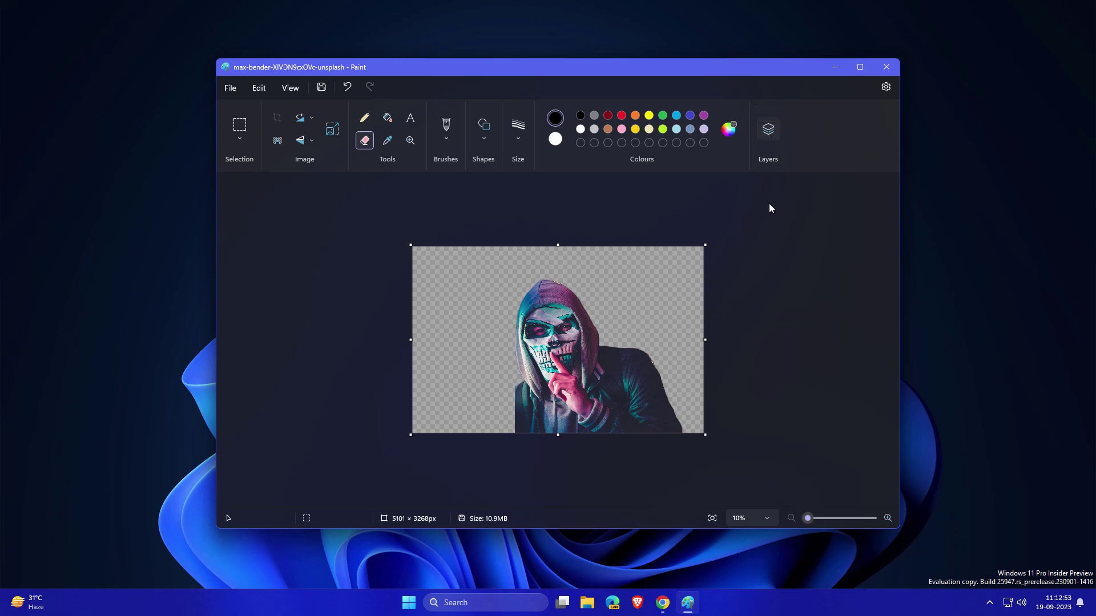
- In the Layers panel, add empty layers and drag the photo layer above the first one
{"action": "left_click", "coordinate": [768, 129]}
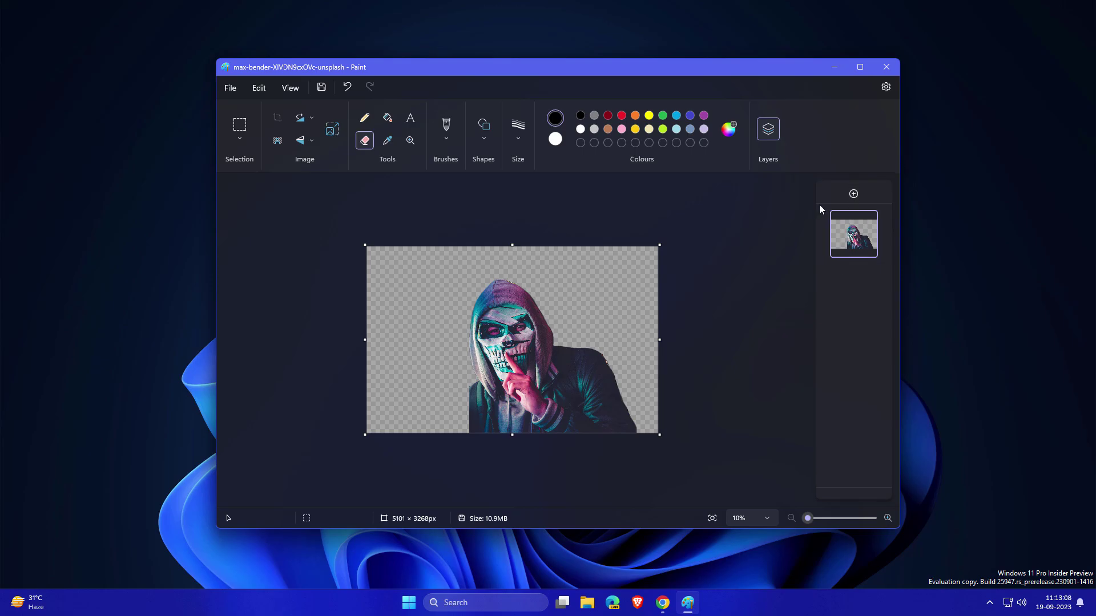
{"action": "left_click", "coordinate": [854, 194]}
{"action": "right_click", "coordinate": [864, 232]}
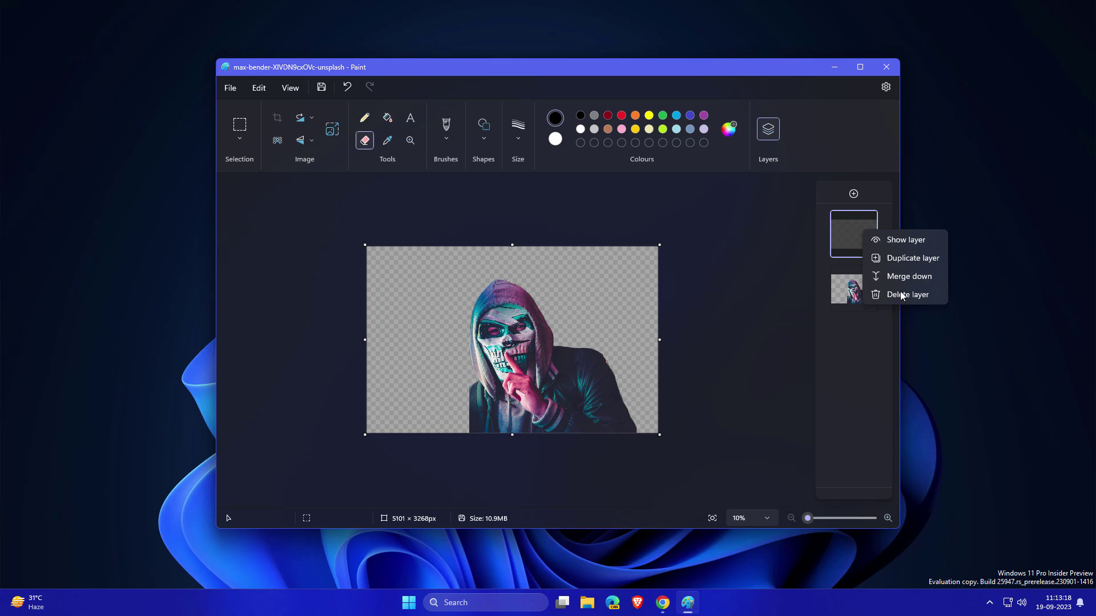
{"action": "left_click", "coordinate": [847, 340]}
{"action": "left_click_drag", "start_coordinate": [850, 294], "coordinate": [847, 248]}
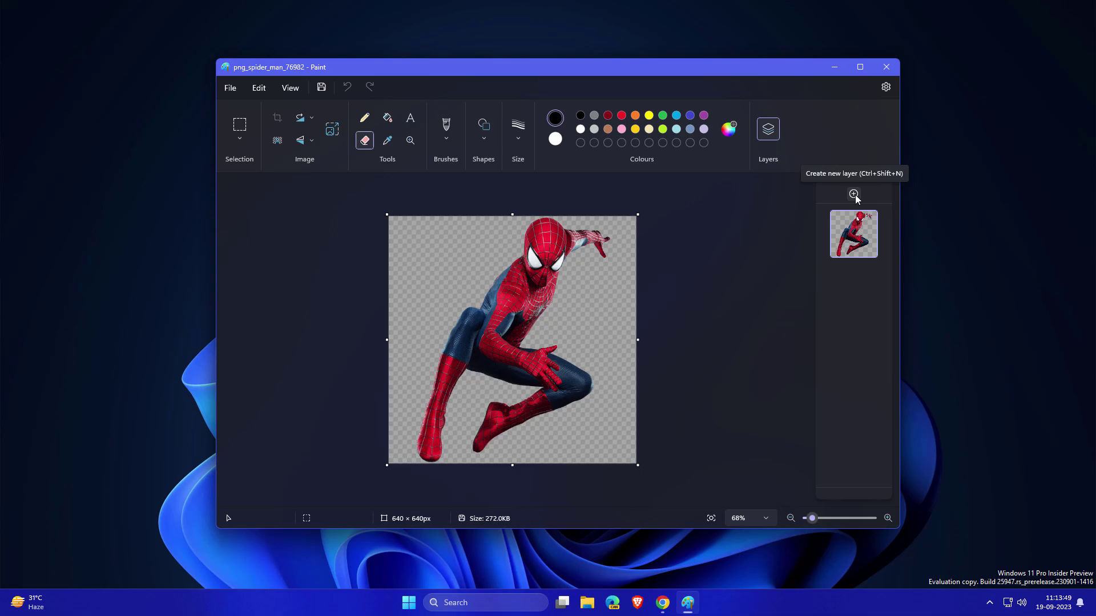
{"action": "left_click", "coordinate": [854, 194]}
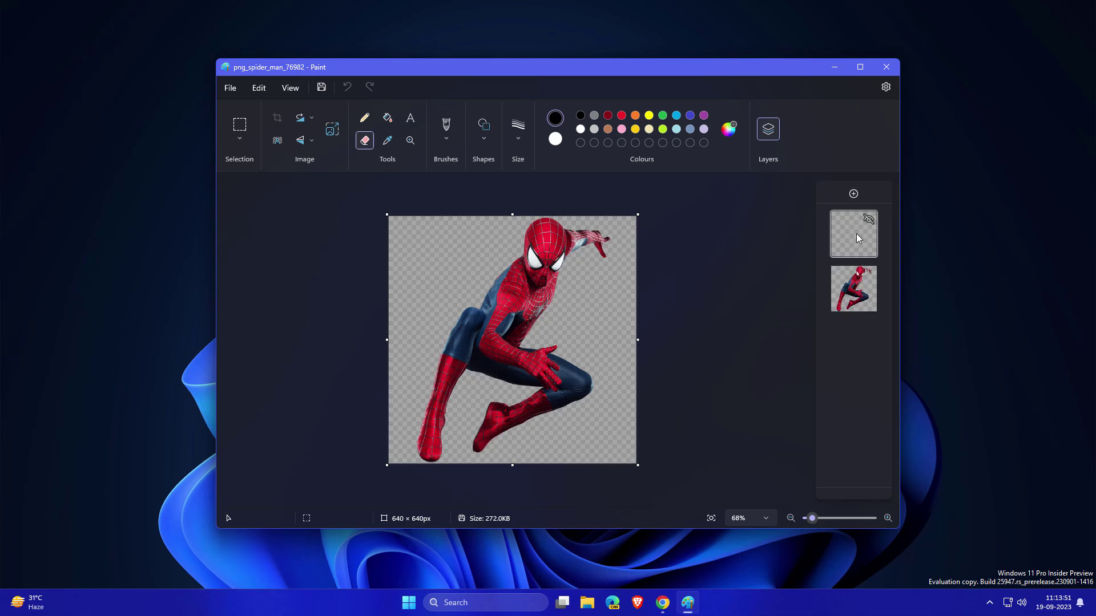
- Hide the Spider-Man layer and open the 1024 × 637px batman image
{"action": "left_click", "coordinate": [869, 275]}
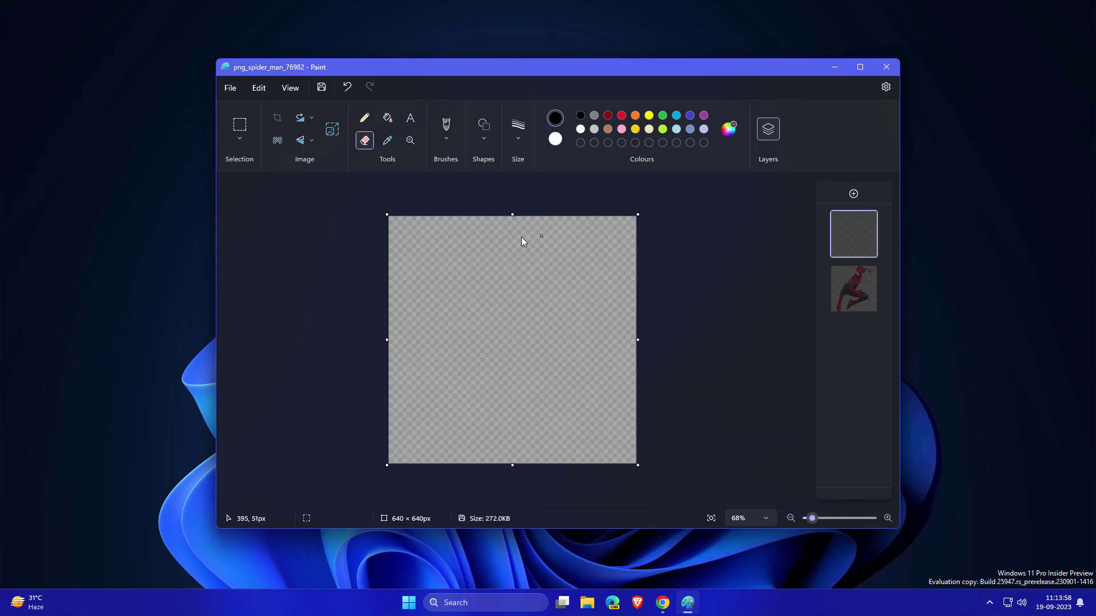
{"action": "left_click", "coordinate": [231, 89]}
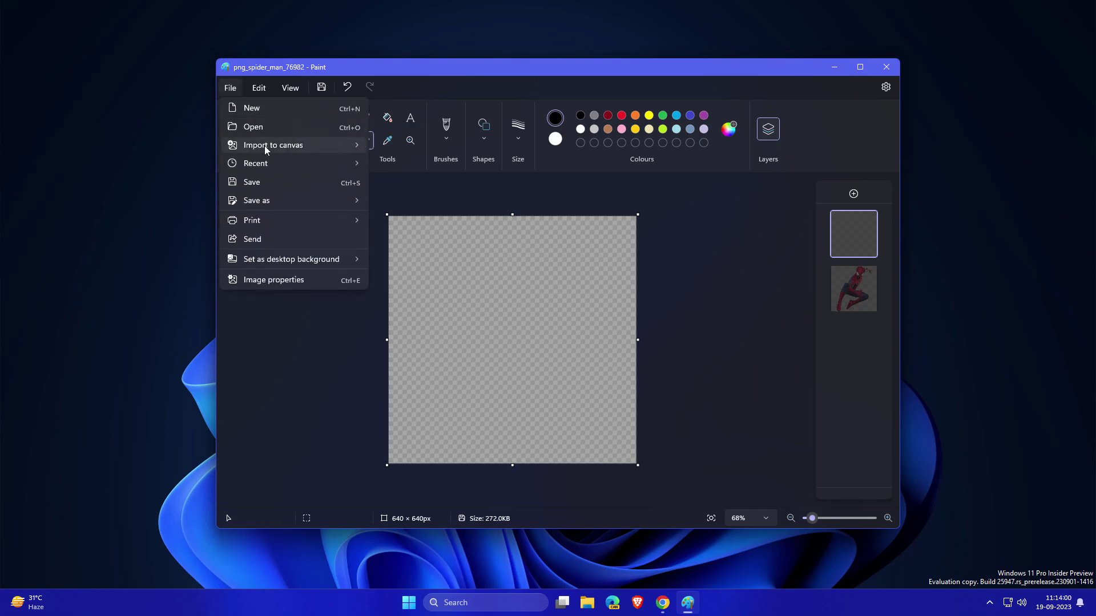
{"action": "left_click", "coordinate": [343, 127]}
{"action": "double_click", "coordinate": [778, 391]}
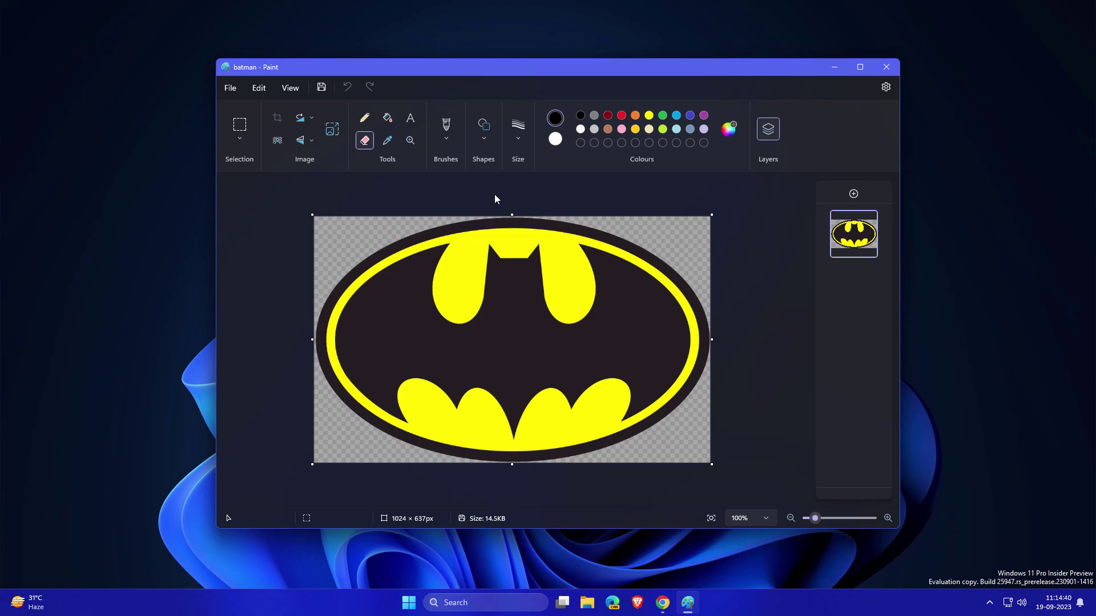
- Scribble grey freehand strokes around the bat's right ear, across the middle, and the left side
{"action": "mouse_move", "coordinate": [531, 274]}
{"action": "left_mouse_down"}
{"action": "mouse_move", "coordinate": [542, 320]}
{"action": "mouse_move", "coordinate": [645, 343]}
{"action": "left_mouse_up"}
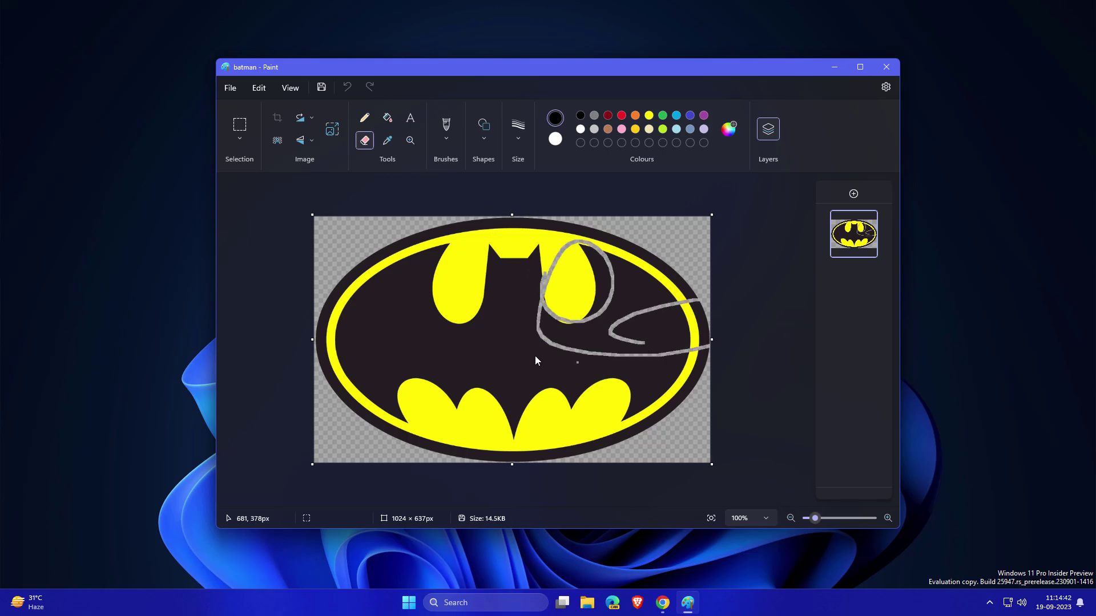
{"action": "left_click_drag", "start_coordinate": [394, 324], "coordinate": [485, 314]}
{"action": "scroll", "coordinate": [365, 266], "scroll_direction": "up", "scroll_amount": 3}
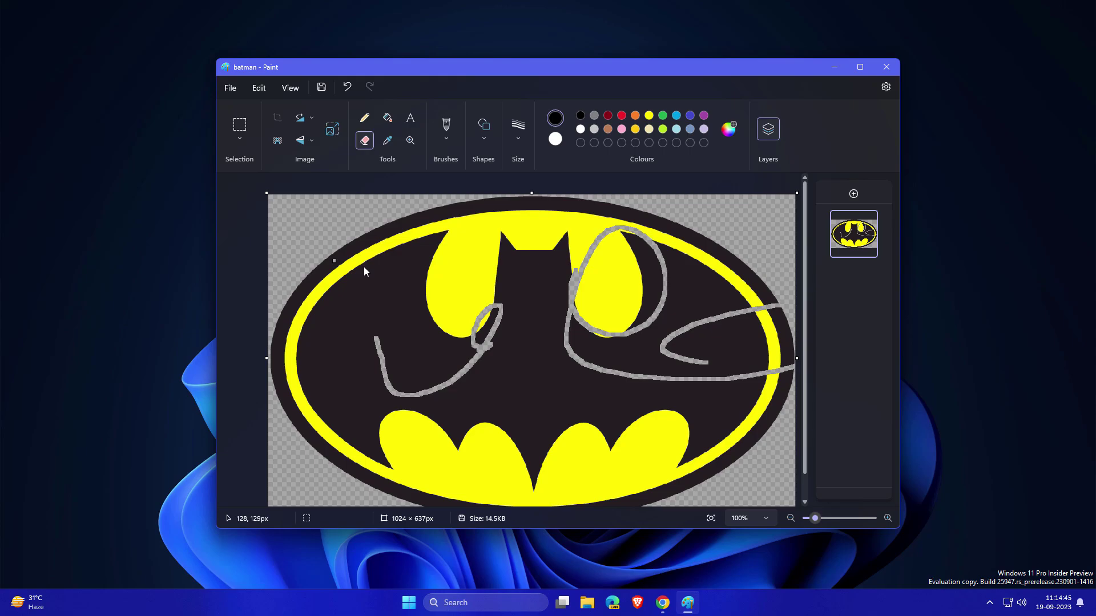
{"action": "scroll", "coordinate": [365, 266], "scroll_direction": "up", "scroll_amount": 2}
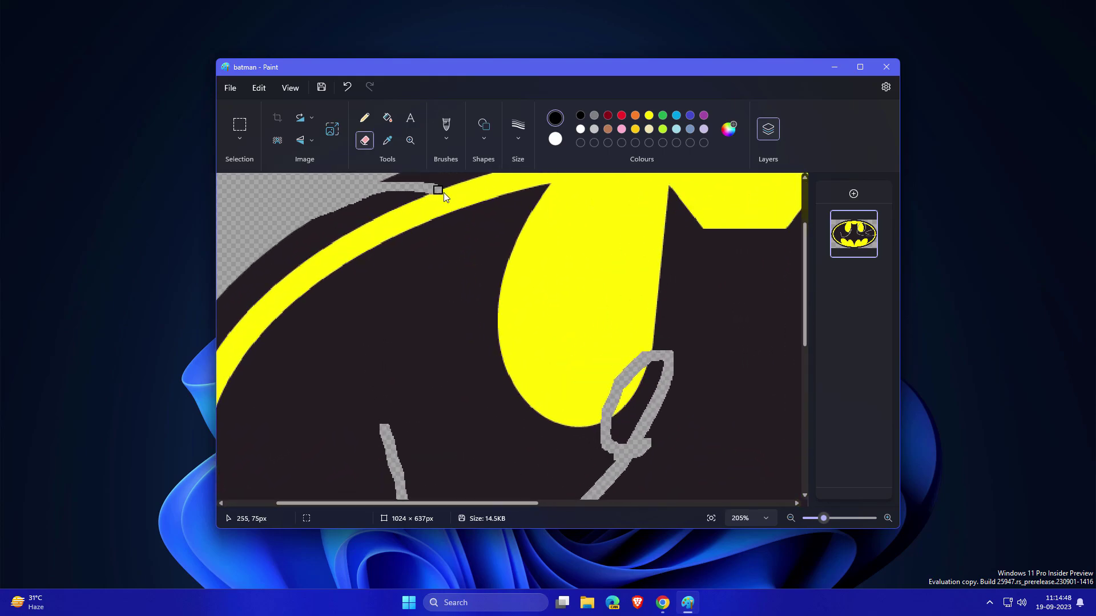
{"action": "left_click_drag", "start_coordinate": [467, 218], "coordinate": [652, 339]}
{"action": "scroll", "coordinate": [626, 336], "scroll_direction": "down", "scroll_amount": 4}
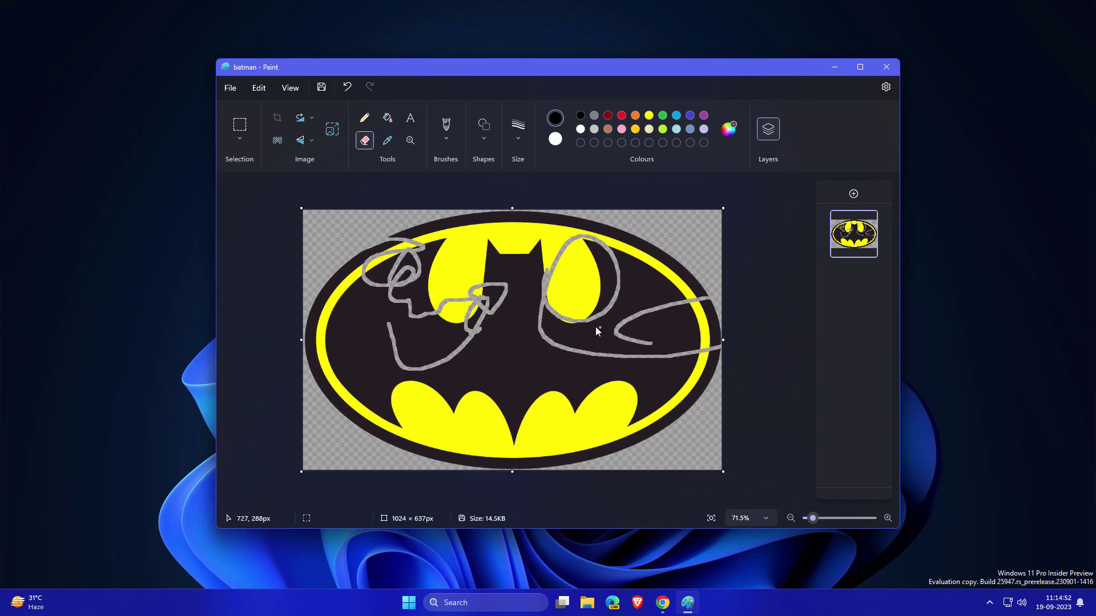
- Save the scribbled logo as PNG picture batman.png in Downloads
{"action": "left_click", "coordinate": [231, 88]}
{"action": "mouse_move", "coordinate": [245, 198]}
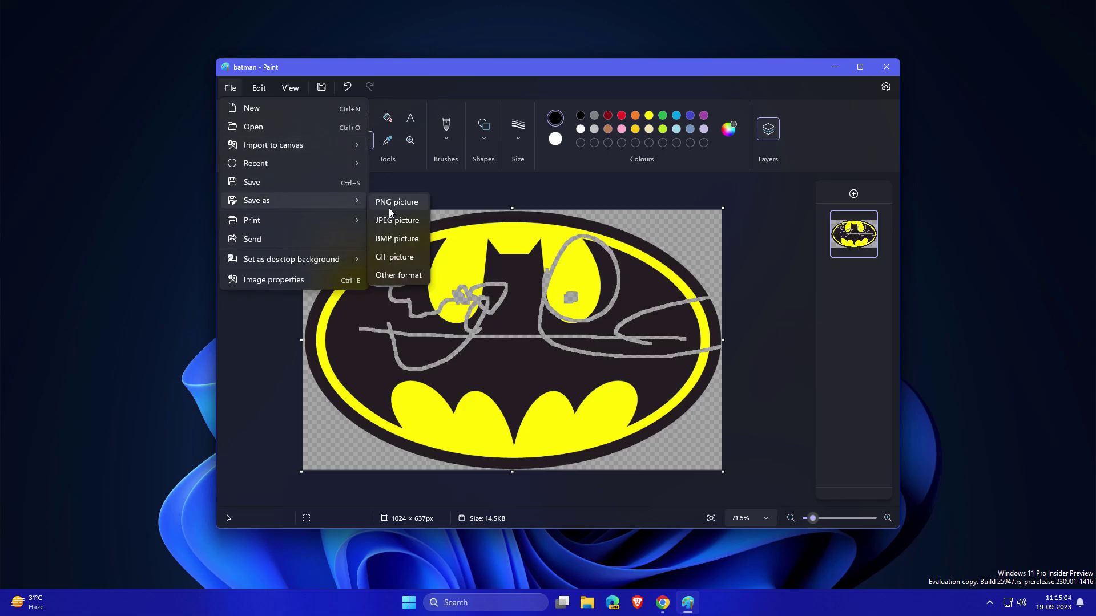
{"action": "left_click", "coordinate": [393, 201]}
{"action": "key", "text": "Return"}
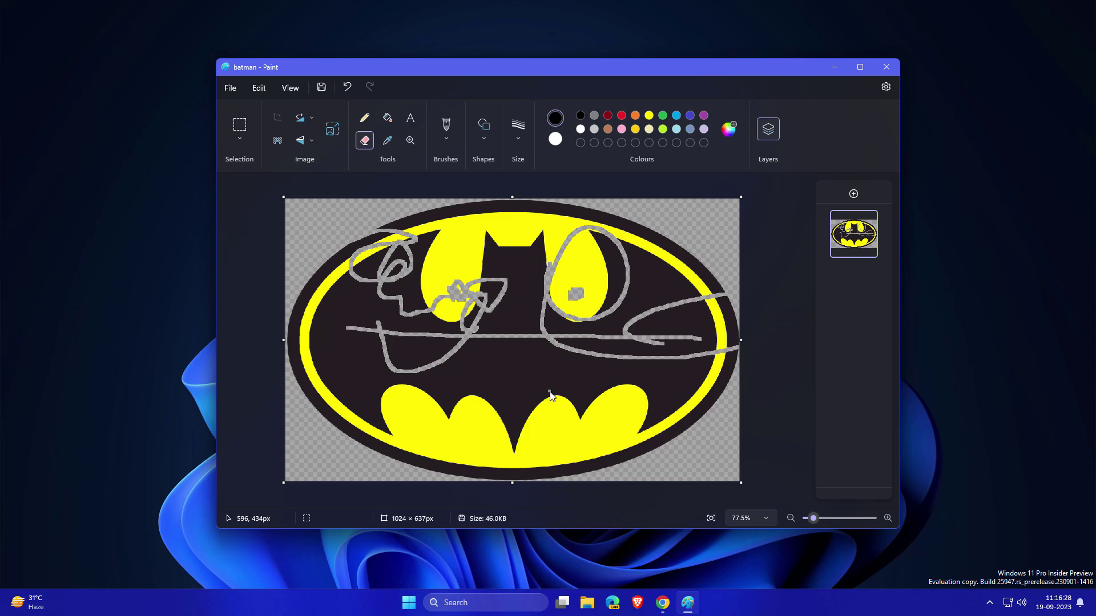
{"action": "scroll", "coordinate": [550, 394], "scroll_direction": "up", "scroll_amount": 3}
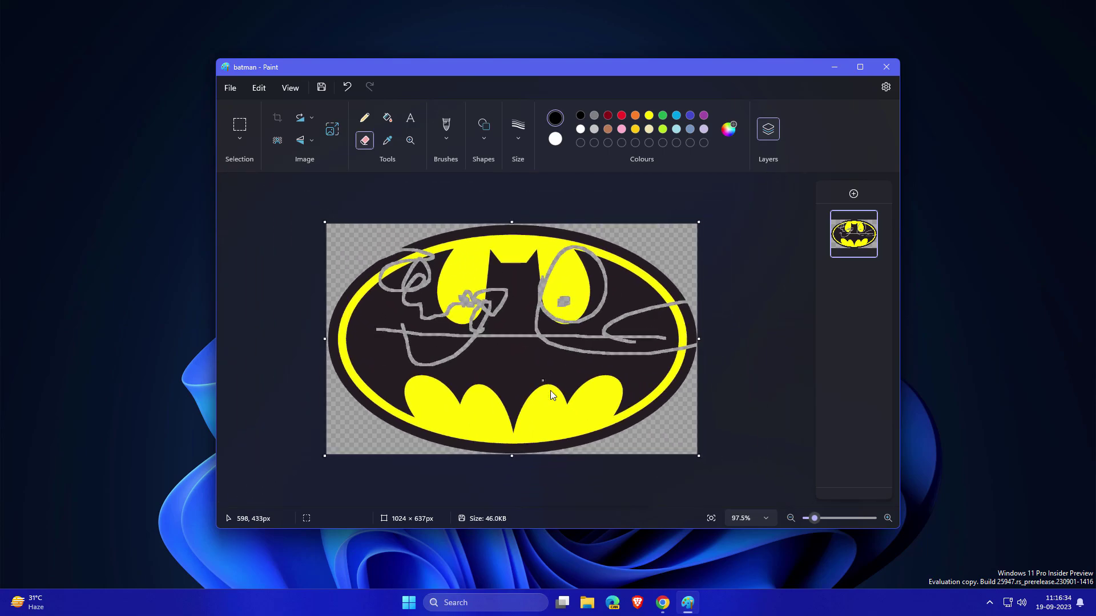
{"action": "scroll", "coordinate": [550, 390], "scroll_direction": "down", "scroll_amount": 2}
{"action": "scroll", "coordinate": [550, 391], "scroll_direction": "up", "scroll_amount": 2}
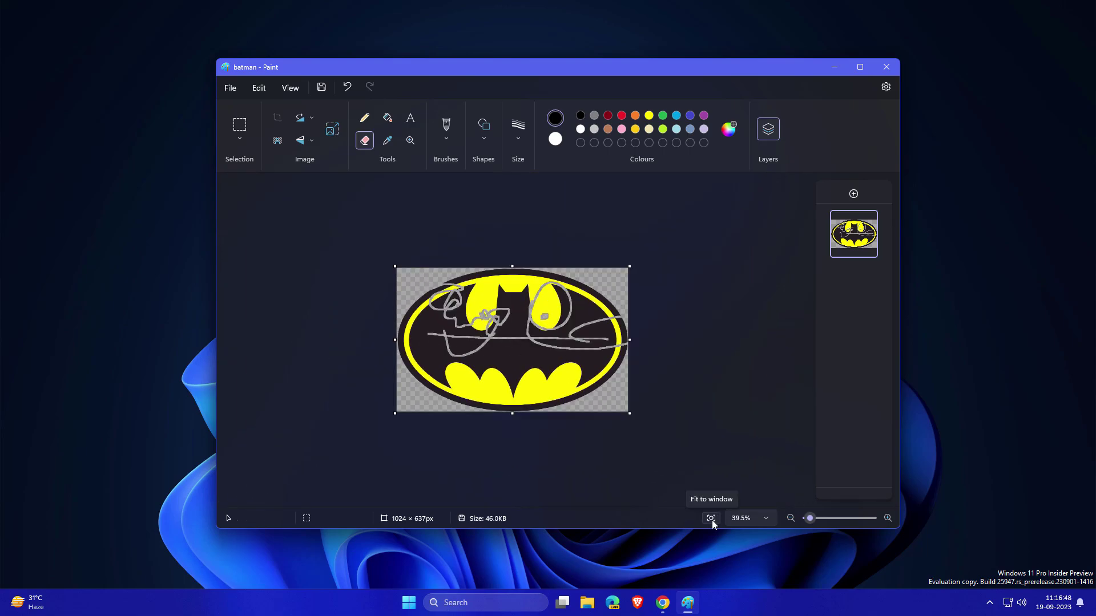
{"action": "left_click", "coordinate": [712, 518]}
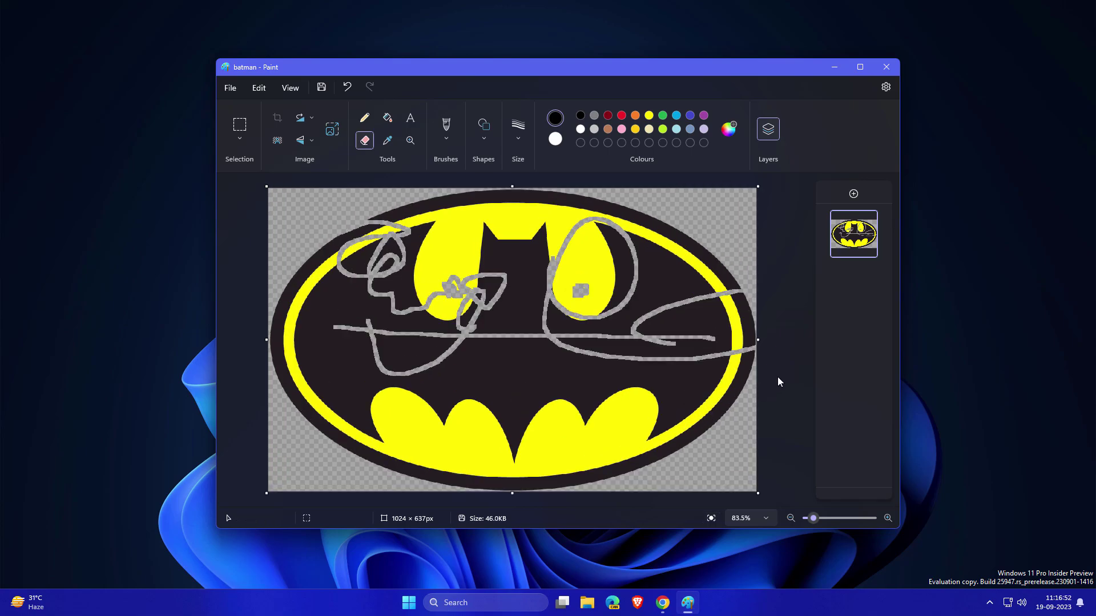
{"action": "mouse_move", "coordinate": [815, 519]}
{"action": "left_mouse_down"}
{"action": "mouse_move", "coordinate": [827, 519]}
{"action": "mouse_move", "coordinate": [813, 518]}
{"action": "left_mouse_up"}
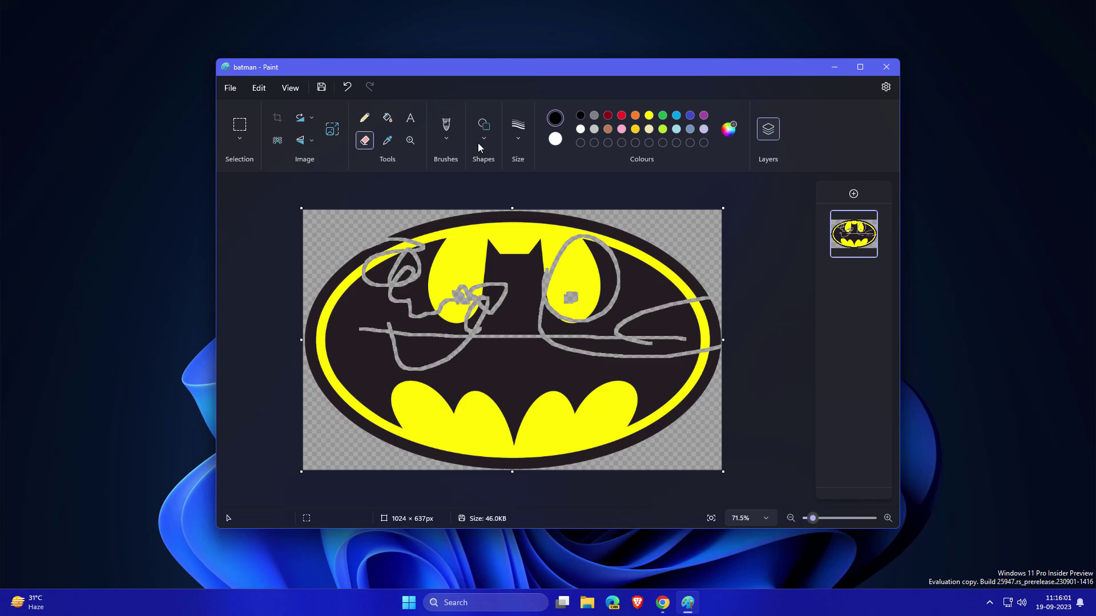
{"action": "left_click", "coordinate": [446, 138]}
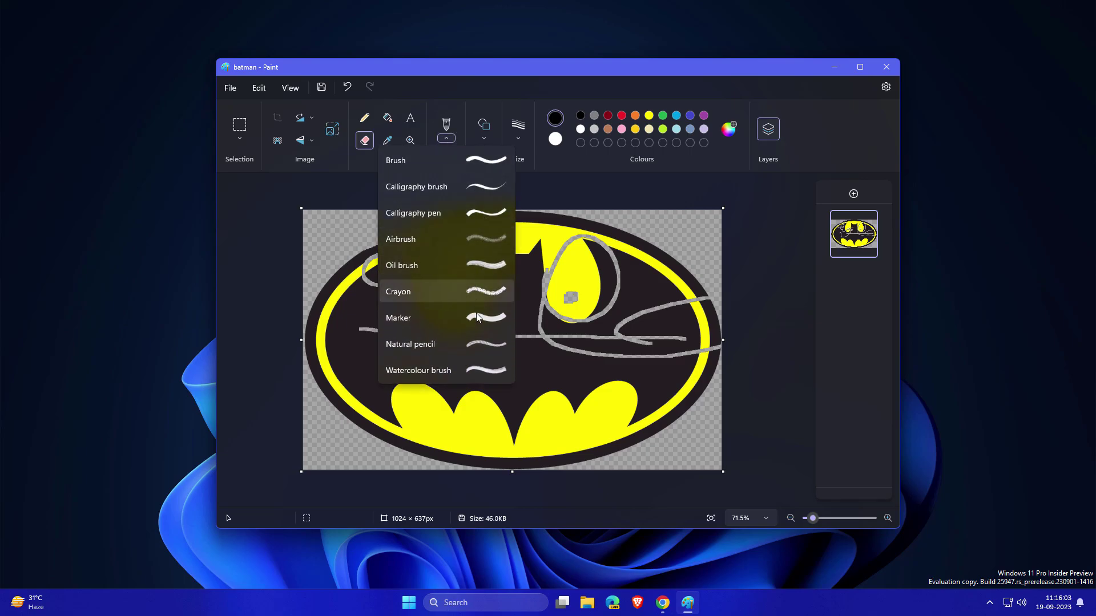
{"action": "left_click", "coordinate": [484, 139]}
{"action": "left_click", "coordinate": [485, 138]}
{"action": "left_click", "coordinate": [535, 134]}
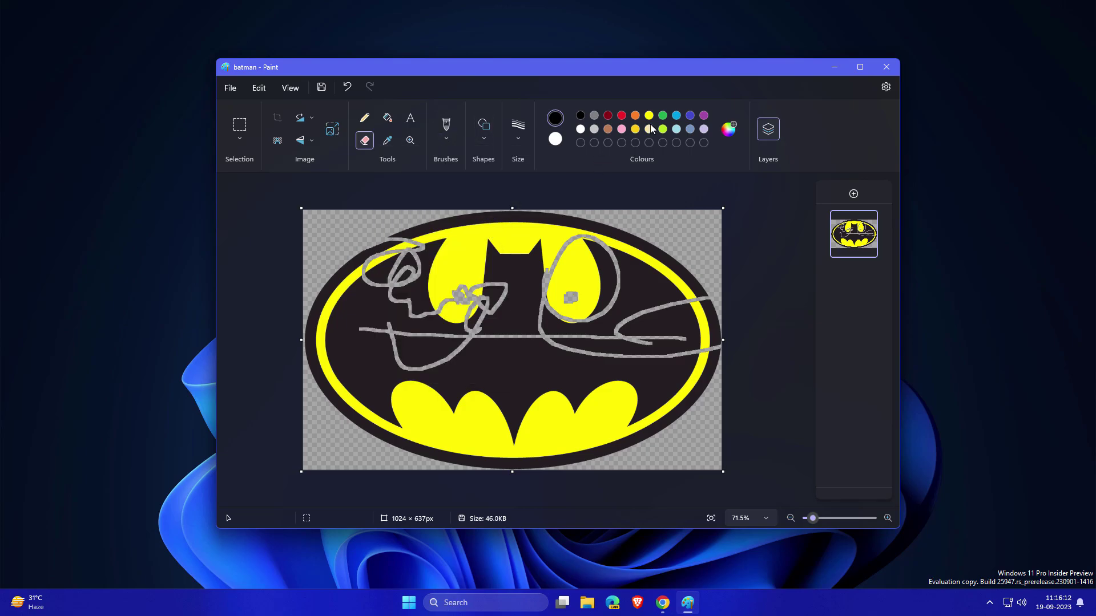